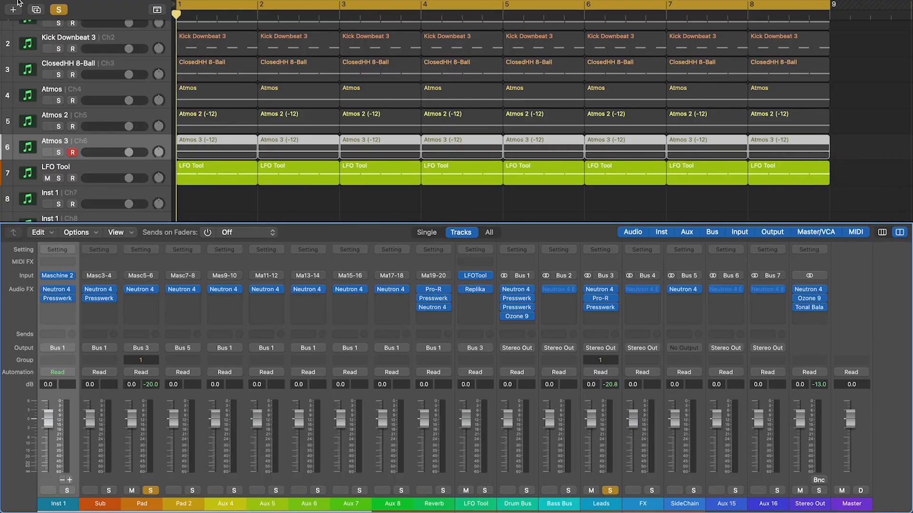
Step: Play the arrangement and view the Imager module in Ozone 9 on the stereo output
{"action": "key", "text": "space"}
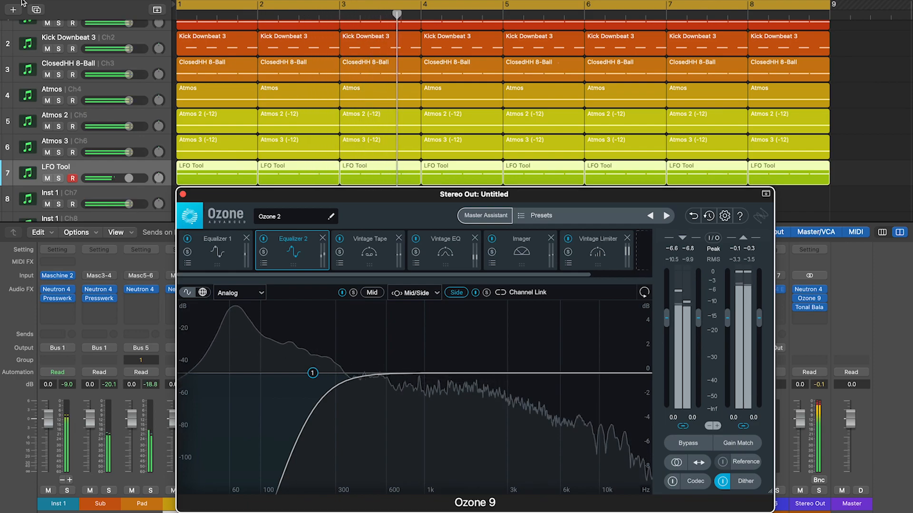
{"action": "left_click", "coordinate": [531, 254]}
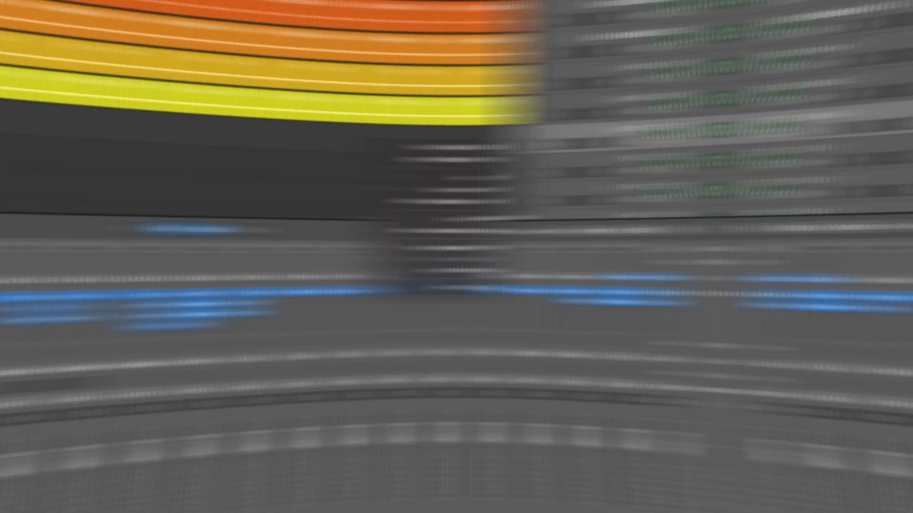
Step: Create an A2 note in the Atmos 3 region and lengthen it to fill the whole bar
{"action": "left_click", "coordinate": [215, 152]}
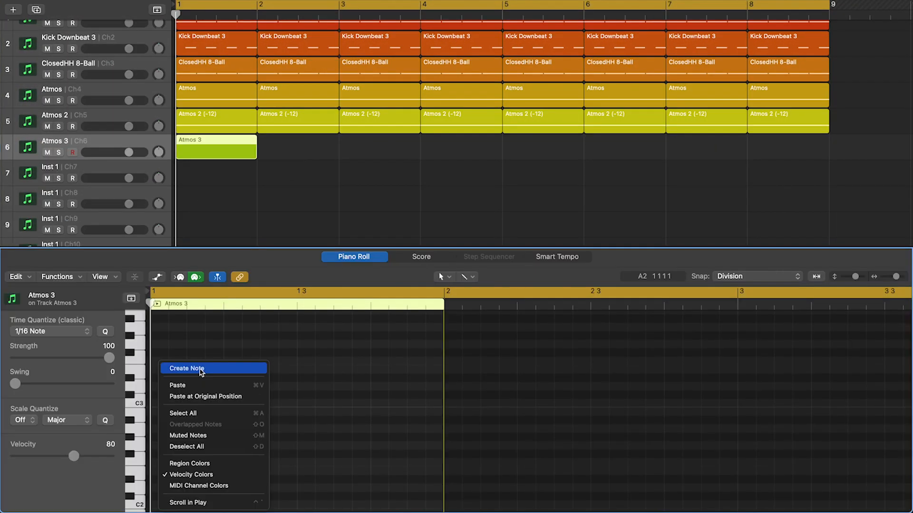
{"action": "left_click", "coordinate": [201, 372]}
{"action": "left_click_drag", "start_coordinate": [167, 429], "coordinate": [449, 440]}
Step: Repeat the one-bar Atmos 3 region seven times so it fills bars 2 to 8
{"action": "left_click", "coordinate": [243, 150]}
{"action": "key", "text": "super+r"}
{"action": "key", "text": "super+r"}
{"action": "key", "text": "super+r"}
{"action": "key", "text": "super+r"}
{"action": "key", "text": "super+r"}
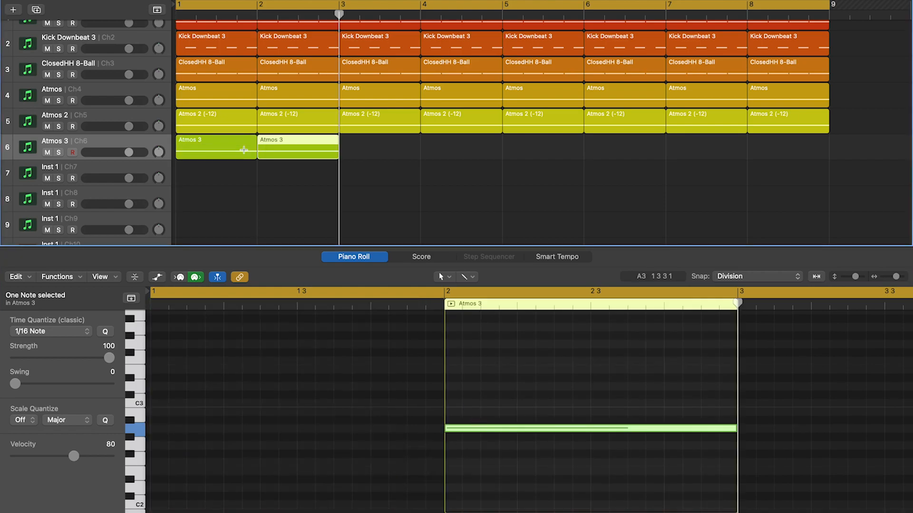
{"action": "key", "text": "super+r"}
{"action": "key", "text": "super+r"}
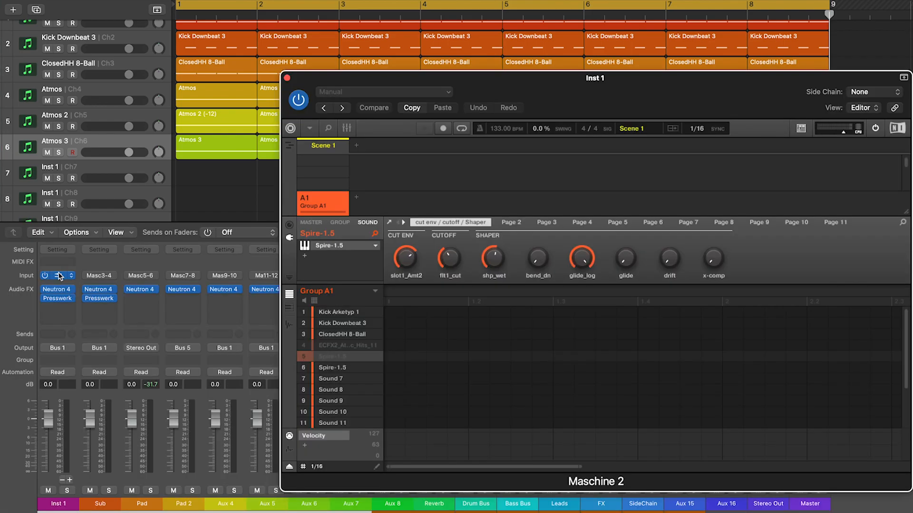
Step: View the Spire-1.5 synth on sound 6 of Maschine 2 and close its window
{"action": "left_click", "coordinate": [326, 370]}
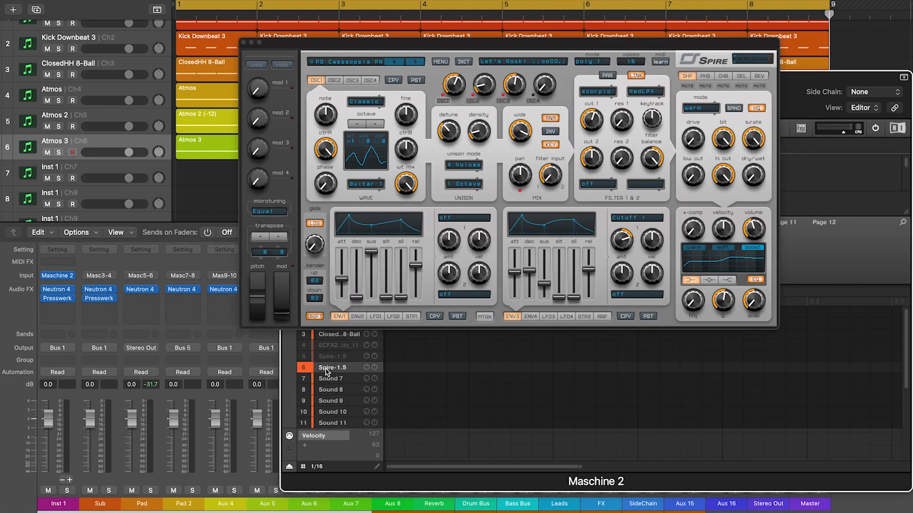
{"action": "left_click", "coordinate": [245, 43]}
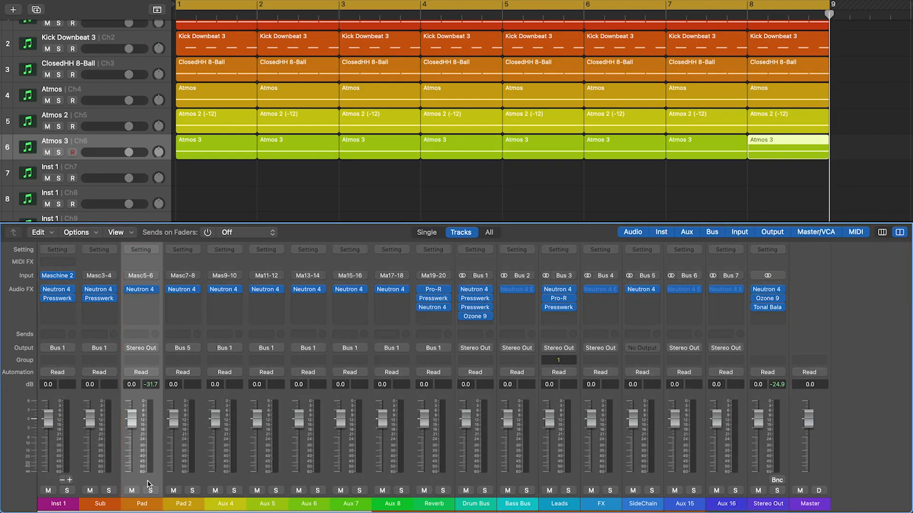
Step: Route the Pad channel's output to Bus 5 (SideChain)
{"action": "left_click", "coordinate": [156, 351]}
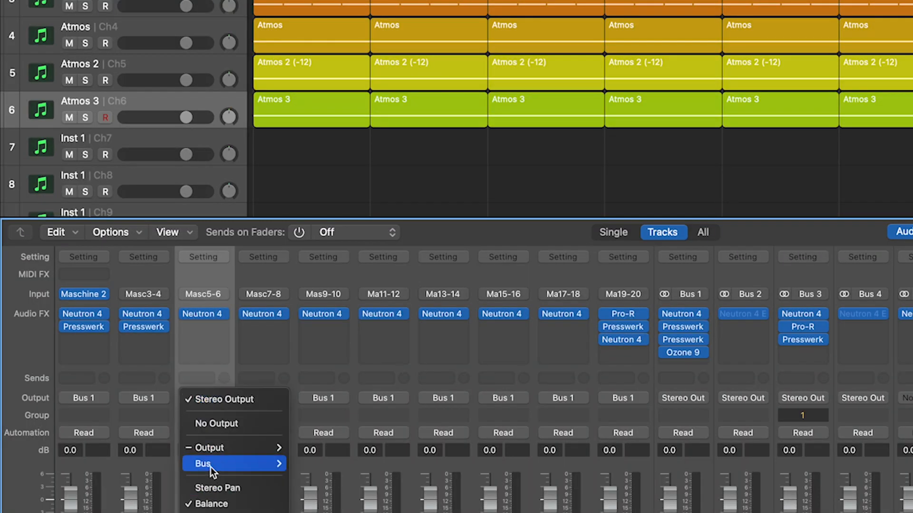
{"action": "mouse_move", "coordinate": [211, 469]}
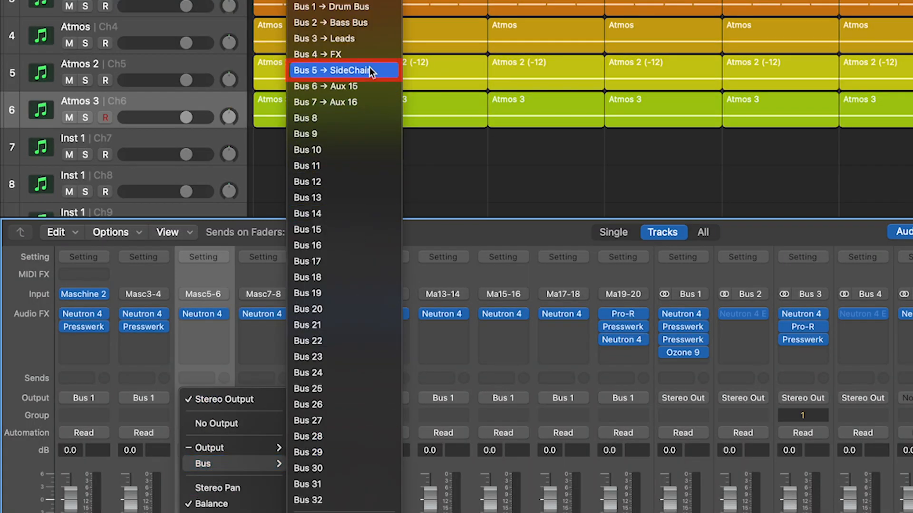
{"action": "left_click", "coordinate": [370, 70]}
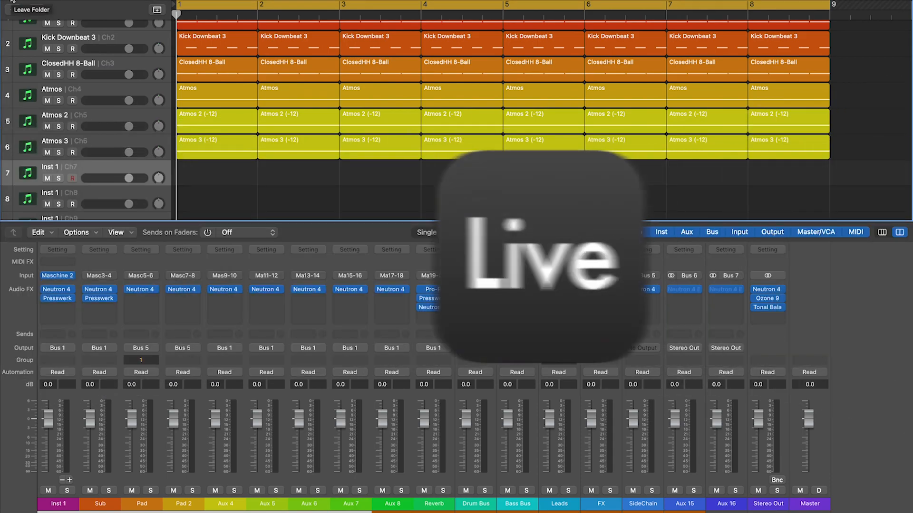
Step: Create one software instrument track with an empty channel strip and name it LFO Tool
{"action": "key", "text": "alt+super+n"}
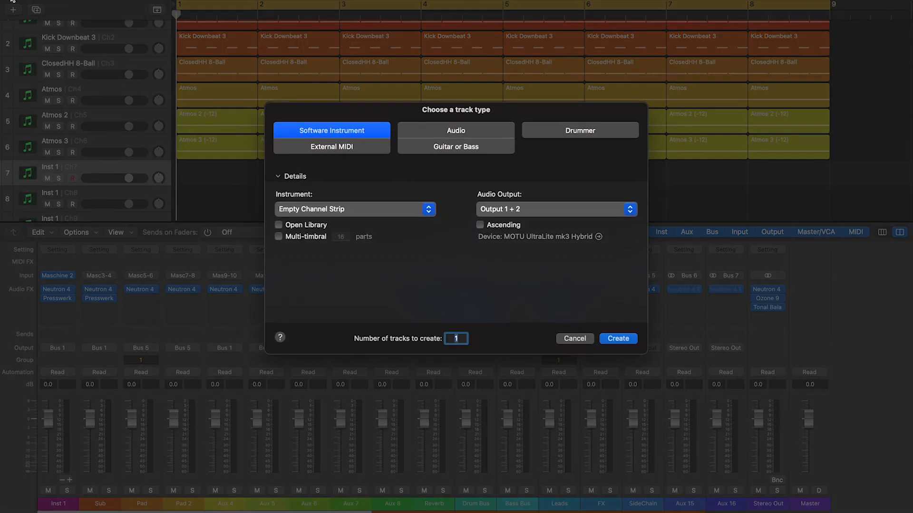
{"action": "left_click", "coordinate": [616, 338]}
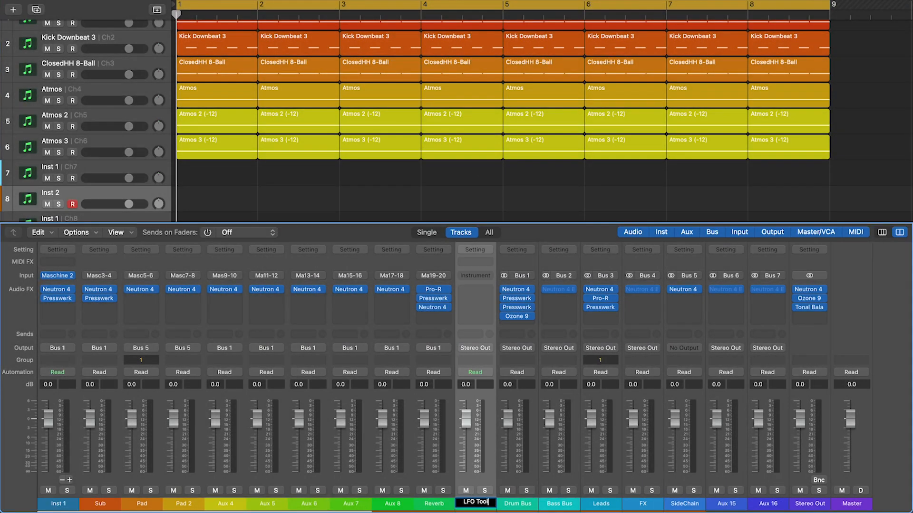
Step: Load Xfer Records LFOTool in stereo as an AU MIDI-controlled effect on the LFO Tool channel's instrument slot
{"action": "left_click", "coordinate": [464, 276]}
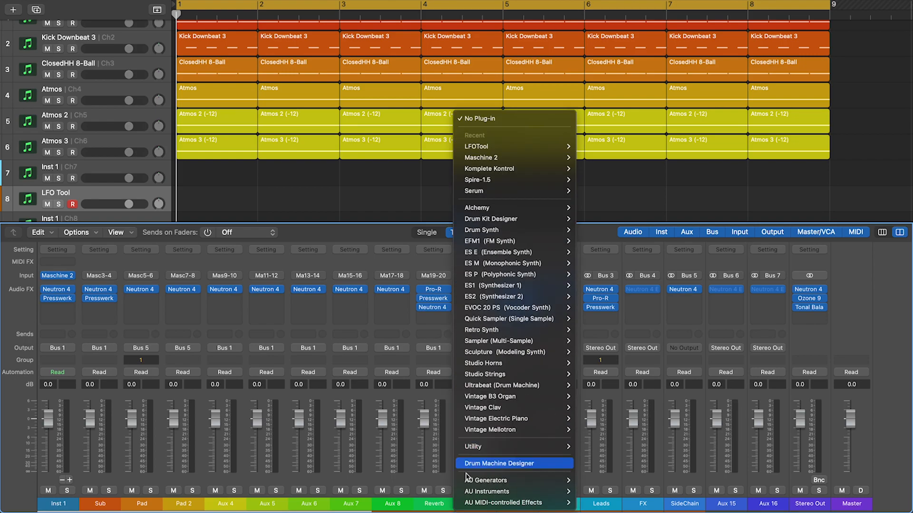
{"action": "mouse_move", "coordinate": [459, 502]}
{"action": "mouse_move", "coordinate": [585, 507]}
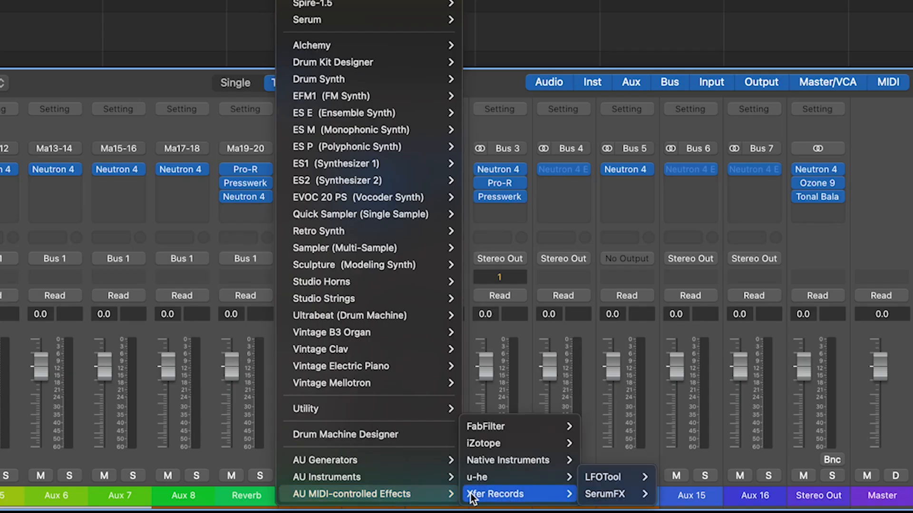
{"action": "mouse_move", "coordinate": [589, 478]}
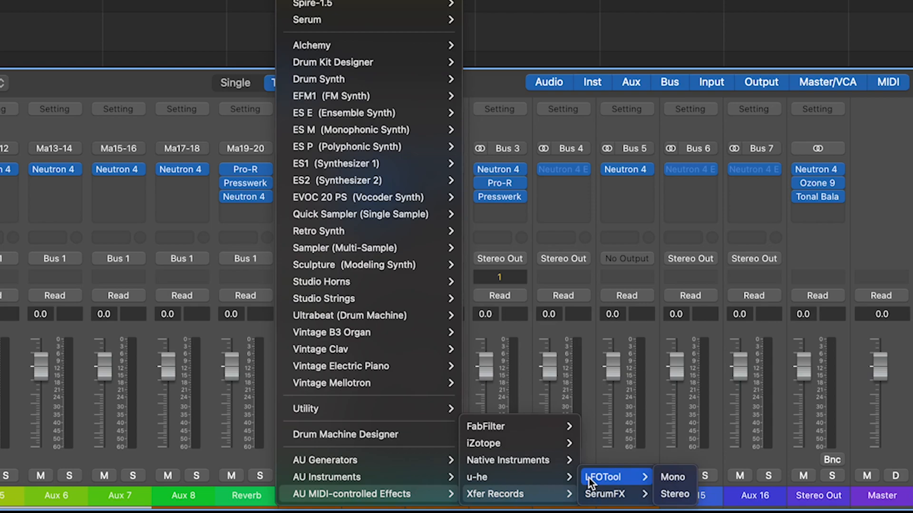
{"action": "left_click", "coordinate": [671, 495]}
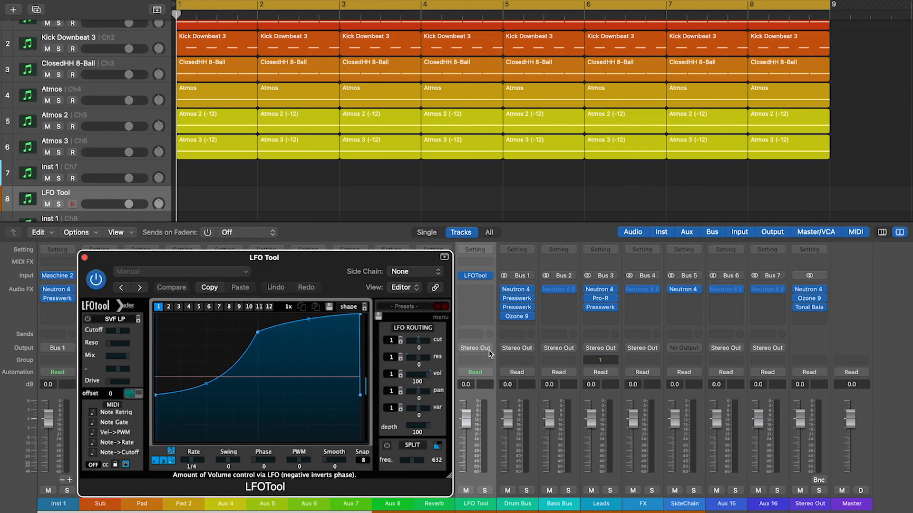
Step: Route the LFO Tool channel's output to Bus 3 (Leads)
{"action": "left_click", "coordinate": [489, 350]}
{"action": "mouse_move", "coordinate": [508, 401]}
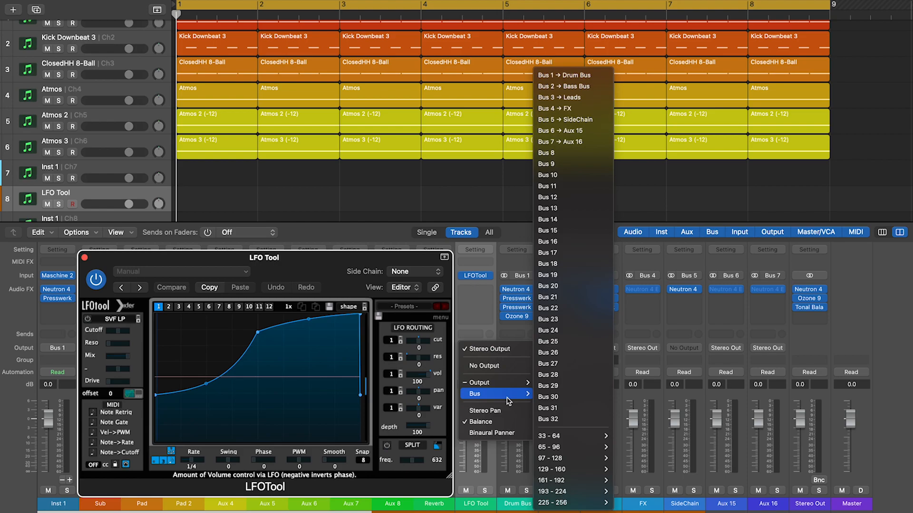
{"action": "left_click", "coordinate": [553, 97]}
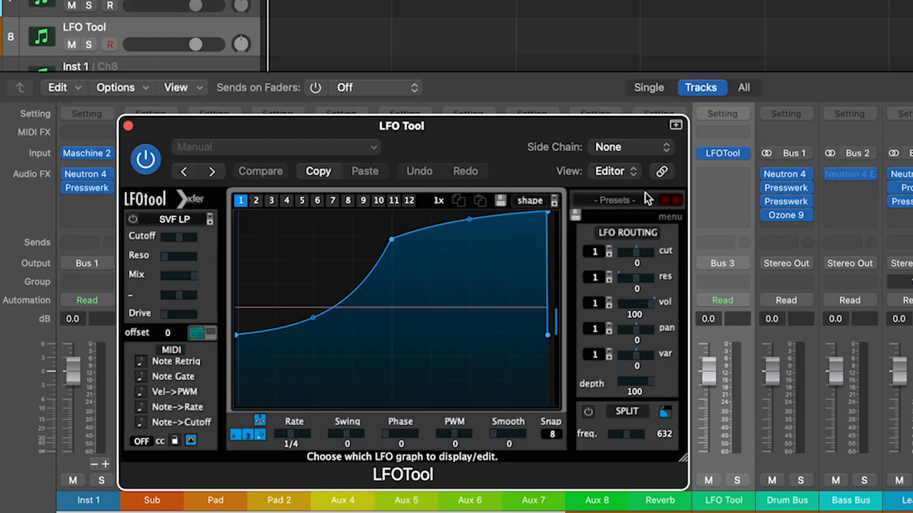
Step: Load the Sidechain-3 preset in LFOTool and enable Note Retrig, Note Gate and Note->Rate
{"action": "left_click", "coordinate": [630, 203]}
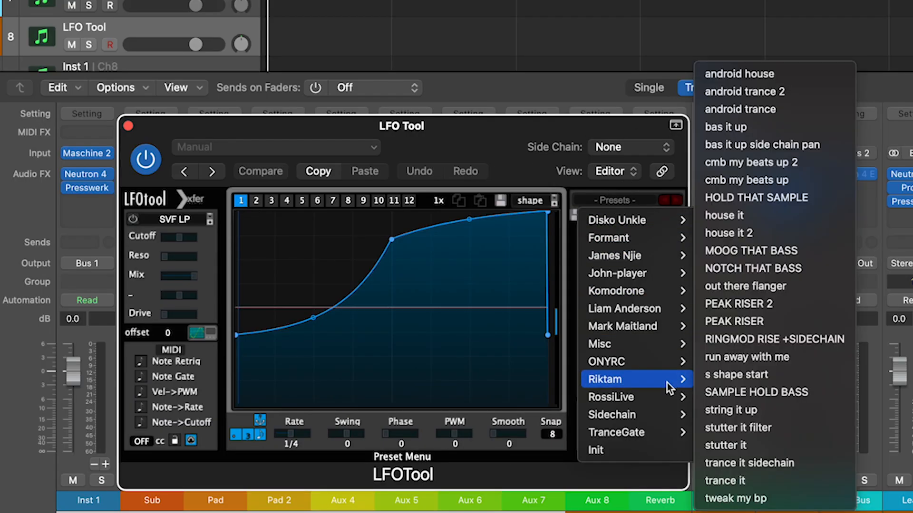
{"action": "mouse_move", "coordinate": [647, 409]}
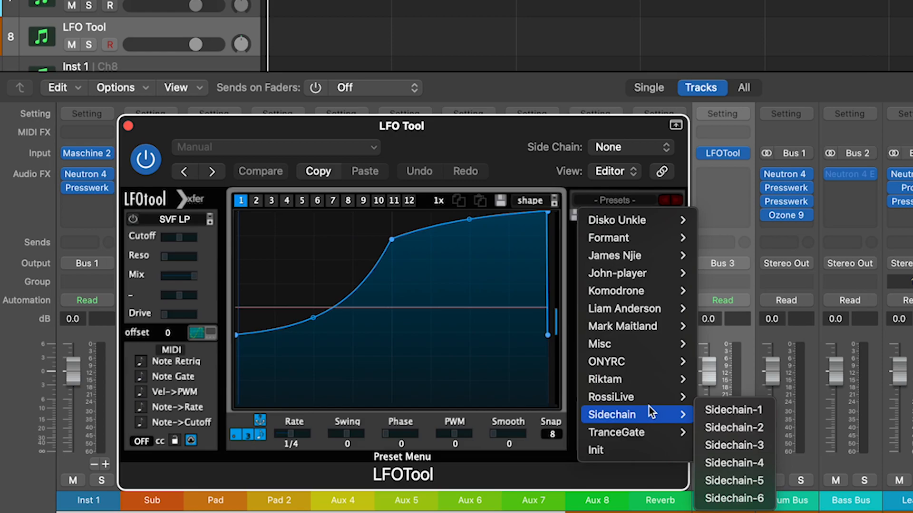
{"action": "left_click", "coordinate": [749, 446]}
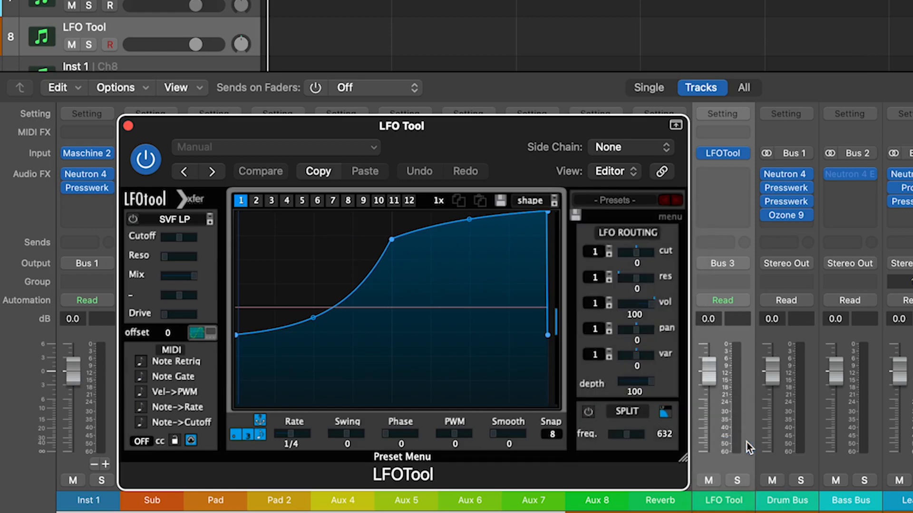
{"action": "left_click", "coordinate": [145, 363]}
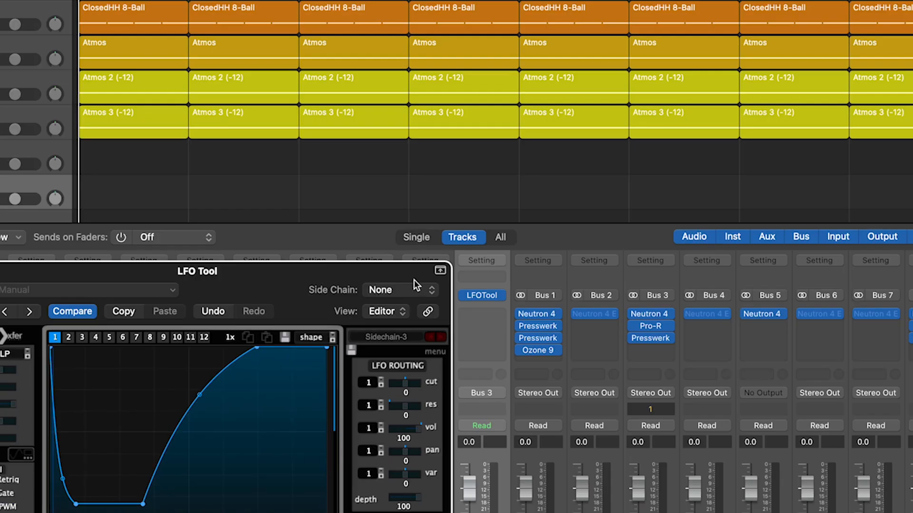
Step: Set LFOTool's side chain source to Bus 5, which carries the Pad and Pad 2 channels
{"action": "left_click", "coordinate": [431, 291]}
{"action": "mouse_move", "coordinate": [395, 347]}
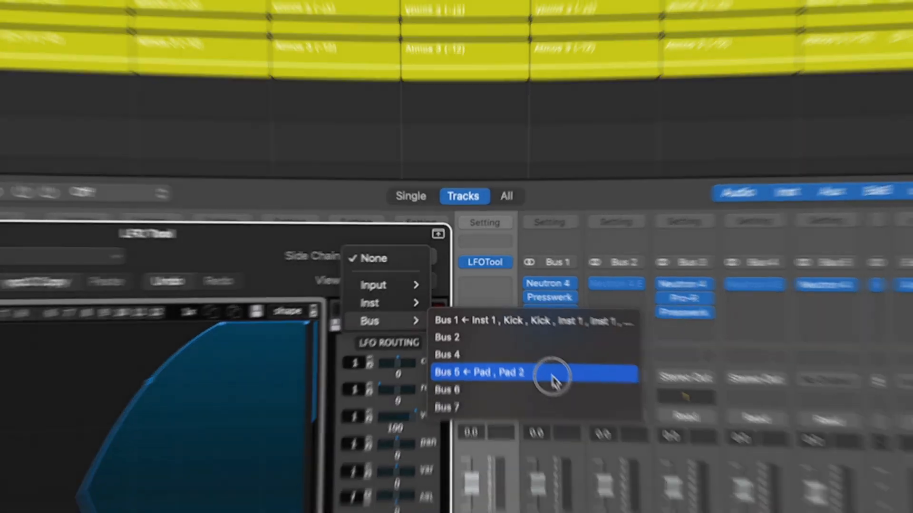
{"action": "left_click", "coordinate": [566, 394]}
Step: Create a MIDI region in bar 1 of the LFO Tool track and close the LFOTool window
{"action": "right_click", "coordinate": [189, 170]}
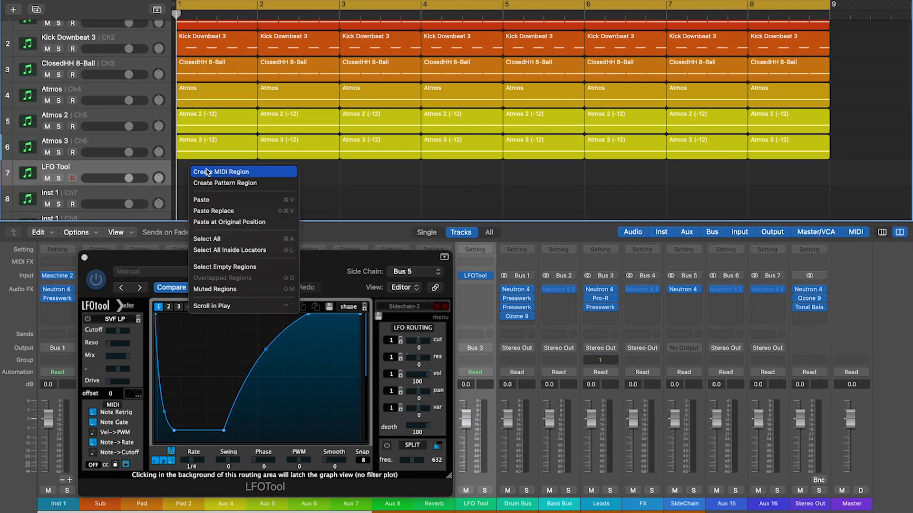
{"action": "left_click", "coordinate": [208, 172]}
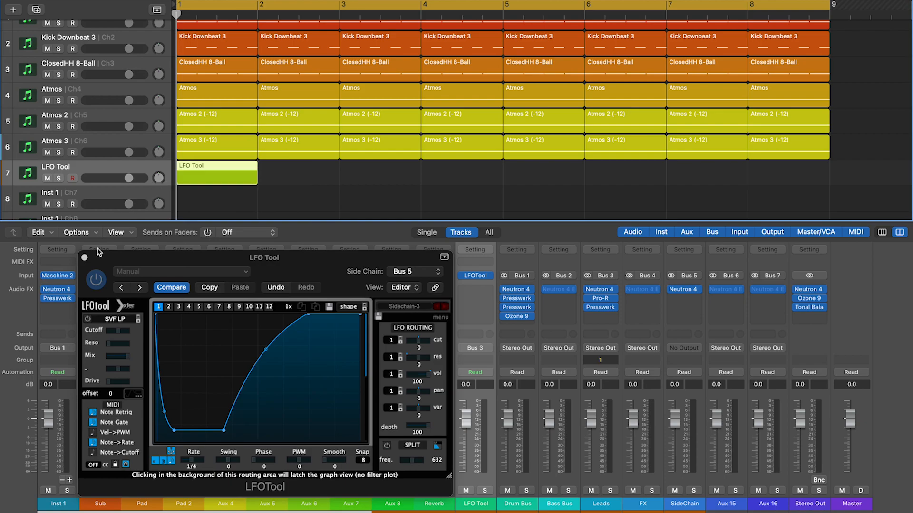
{"action": "left_click", "coordinate": [84, 258]}
Step: Add a B4 note at the start of the LFO Tool region and lengthen it to one beat
{"action": "double_click", "coordinate": [215, 179]}
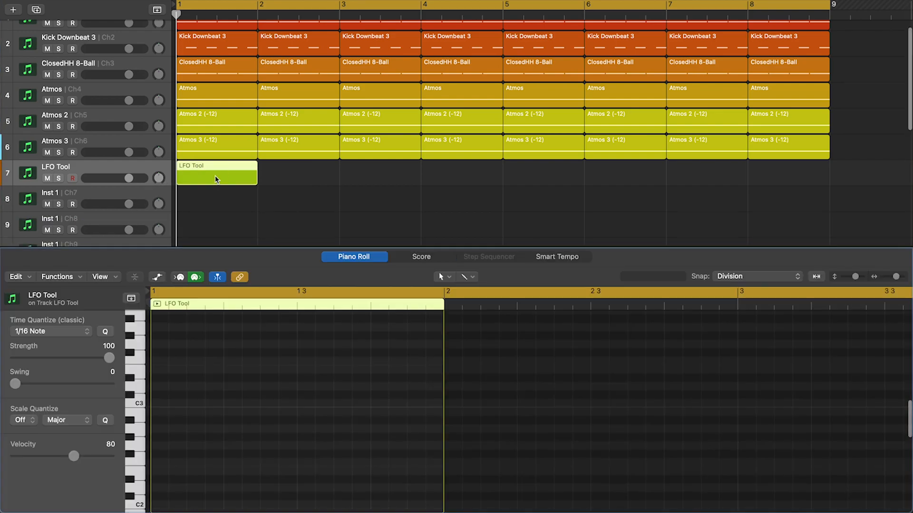
{"action": "right_click", "coordinate": [157, 412]}
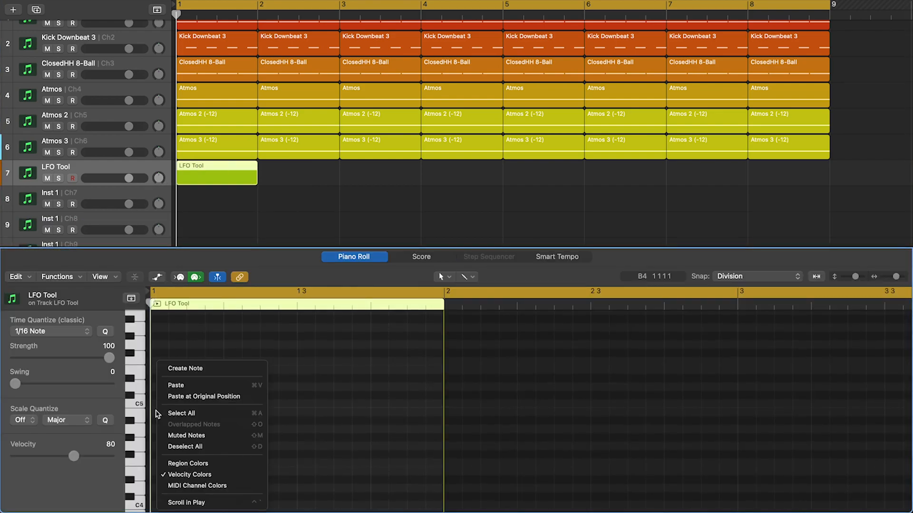
{"action": "left_click", "coordinate": [196, 369]}
{"action": "left_click_drag", "start_coordinate": [168, 411], "coordinate": [222, 412]}
Step: Copy the B4 note onto the remaining three beats of the LFO Tool region
{"action": "key", "text": "space"}
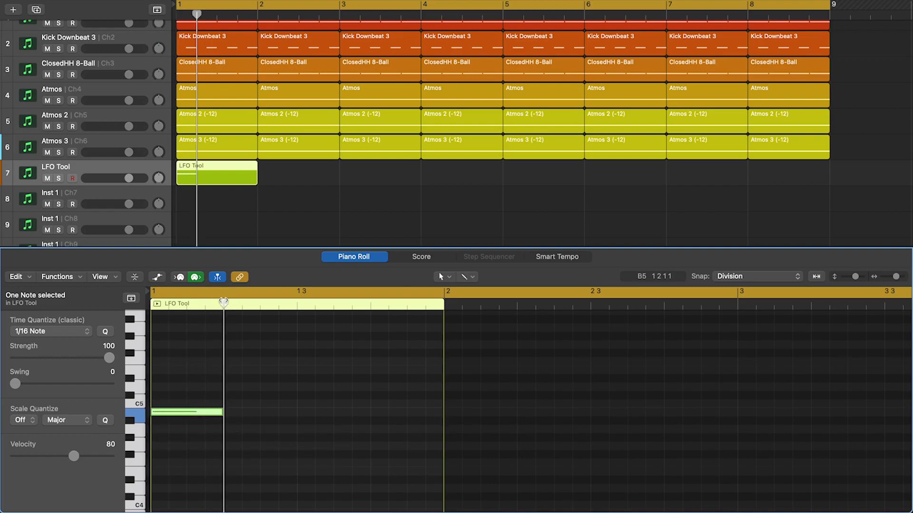
{"action": "key", "text": "super+v"}
{"action": "key", "text": "super+v"}
{"action": "key", "text": "super+v"}
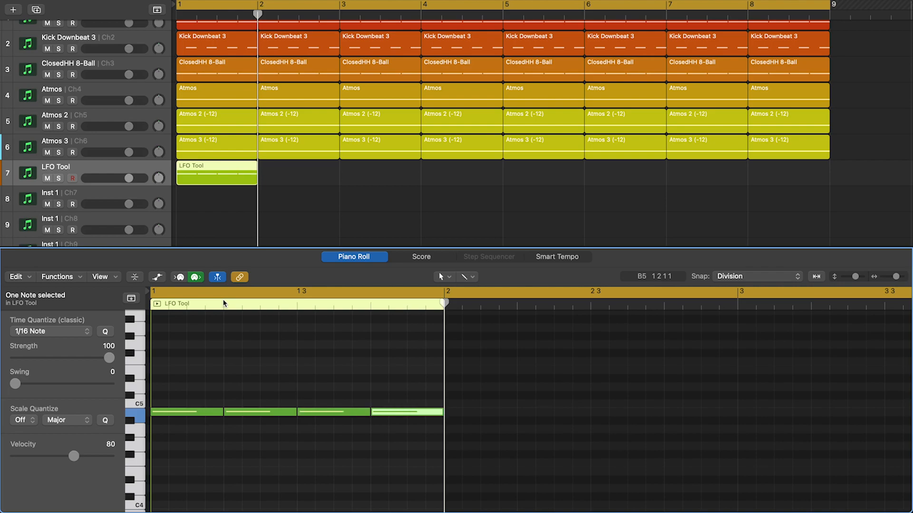
Step: Repeat the one-bar LFO Tool region seven times so it fills bars 2 to 8
{"action": "left_click", "coordinate": [249, 179]}
{"action": "key", "text": "super+r"}
{"action": "key", "text": "super+r"}
{"action": "key", "text": "super+r"}
{"action": "key", "text": "super+r"}
{"action": "key", "text": "super+r"}
{"action": "key", "text": "super+r"}
{"action": "key", "text": "super+r"}
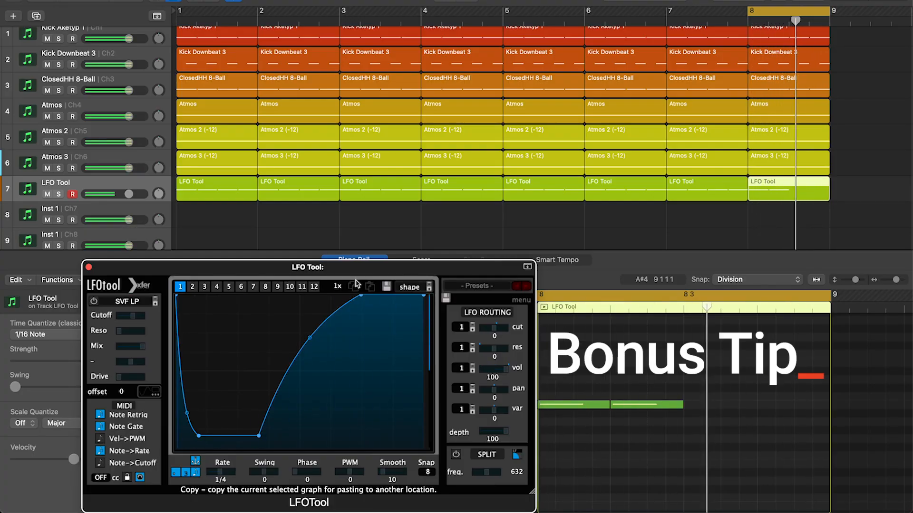
Step: Select the two notes in the bar 8 LFO Tool region and transpose them up seven semitones
{"action": "left_click_drag", "start_coordinate": [729, 373], "coordinate": [550, 460]}
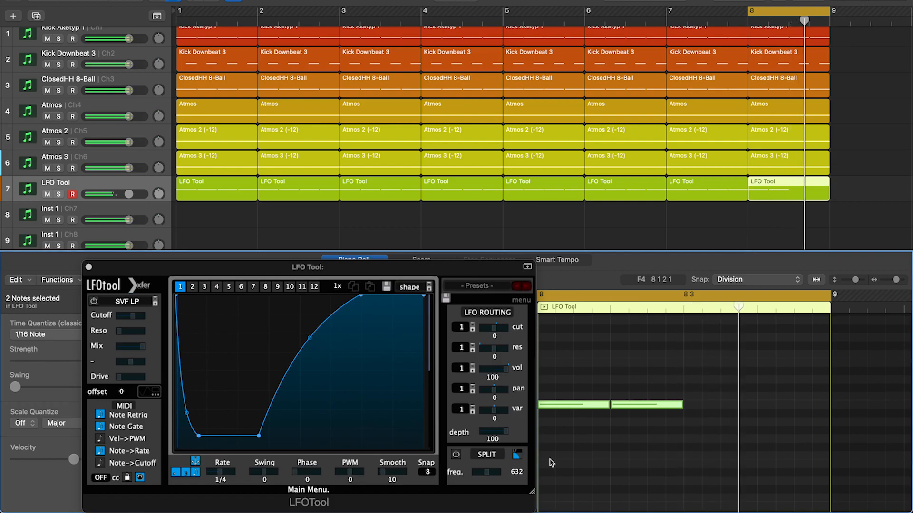
{"action": "key", "text": "alt+Up"}
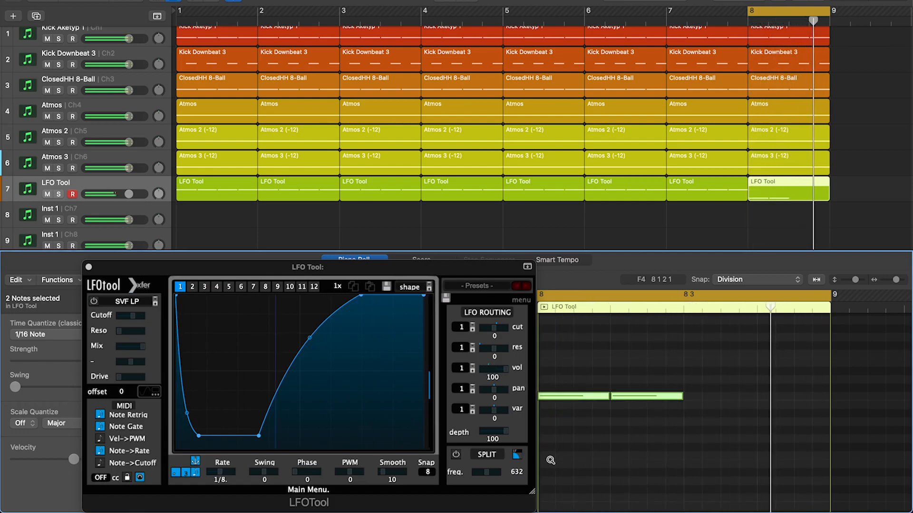
{"action": "key", "text": "alt+Up"}
{"action": "key", "text": "alt+Up"}
{"action": "key", "text": "alt+Up"}
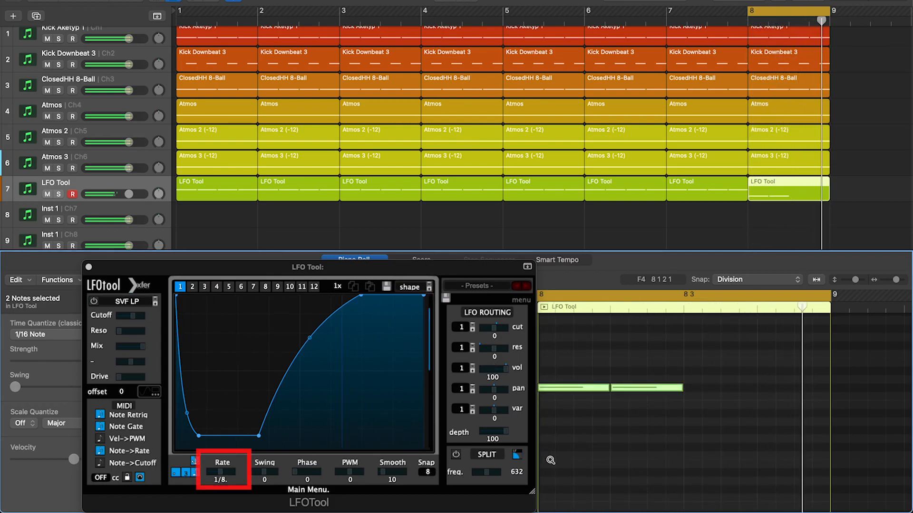
{"action": "key", "text": "alt+Up"}
{"action": "key", "text": "alt+Up"}
{"action": "key", "text": "alt+Up"}
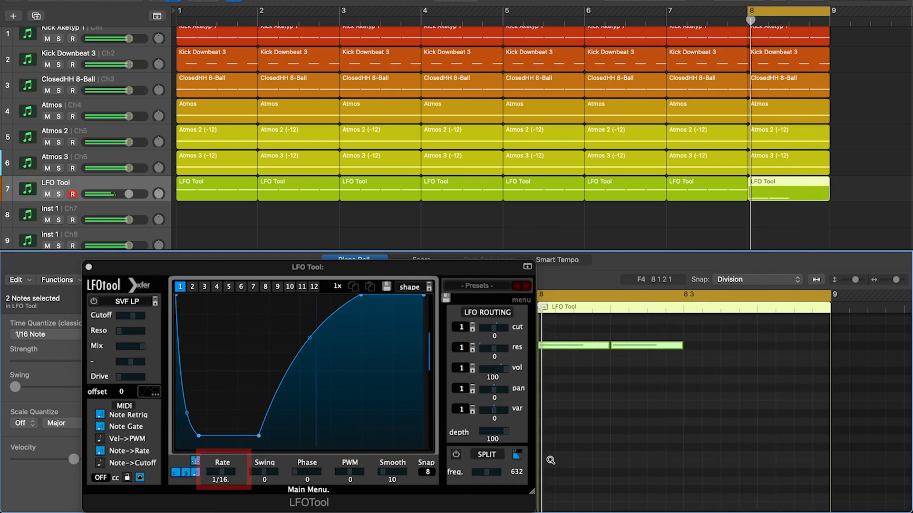